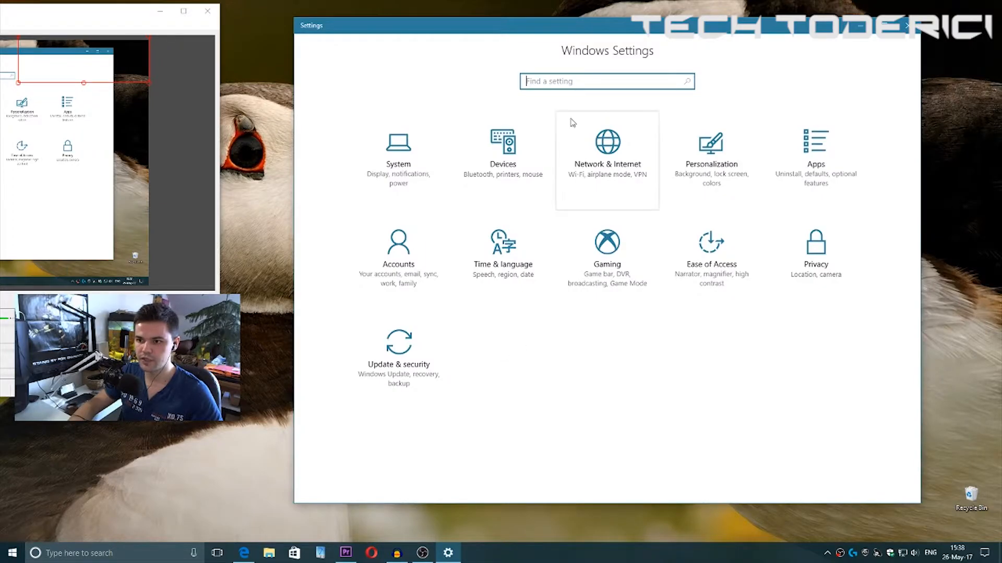
Step: Find the Storage settings, toggle Storage sense off and back on, and open the options for changing how space is freed up
type("stor")
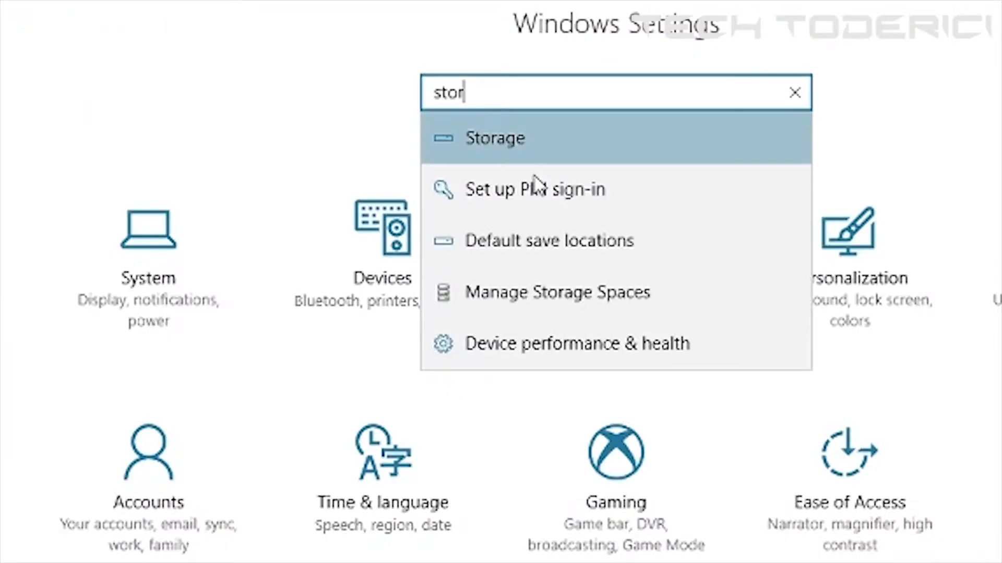
key("Return")
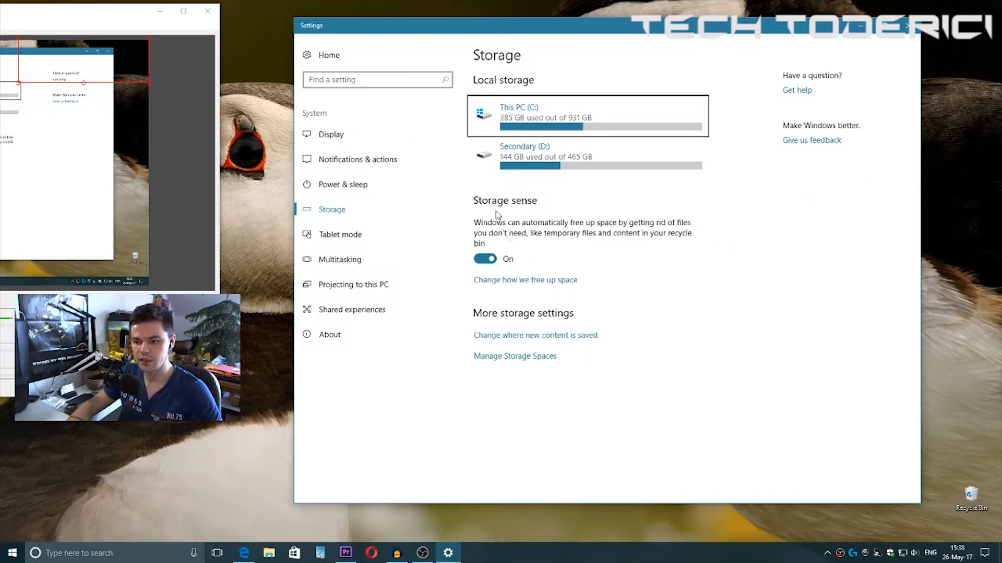
left_click(498, 263)
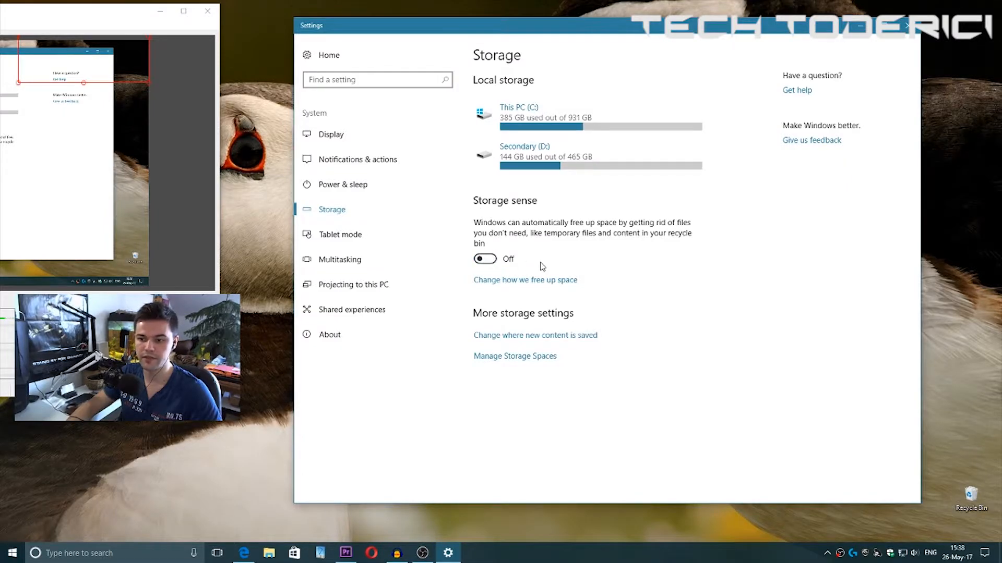
left_click(498, 263)
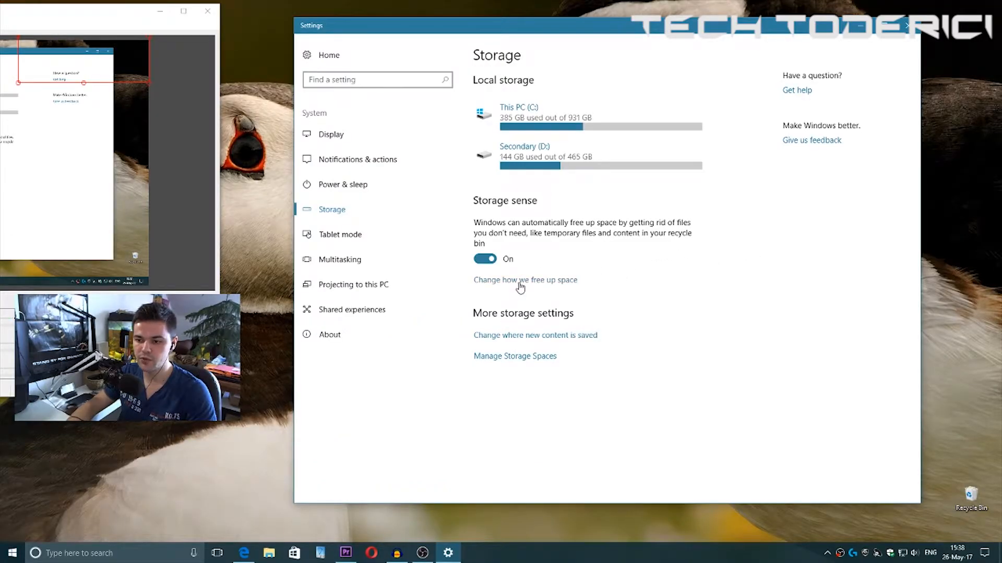
left_click(521, 282)
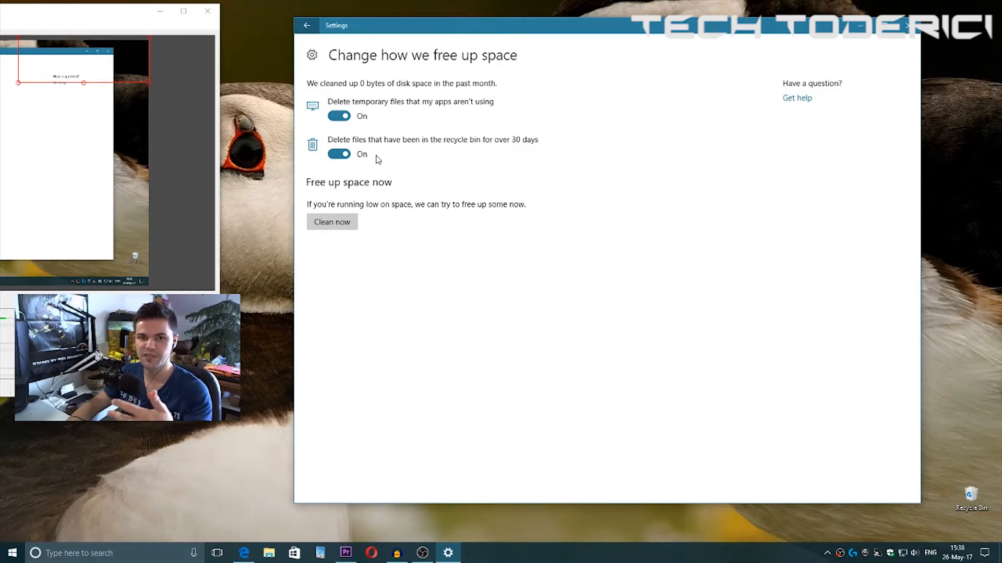
Step: Empty the Recycle Bin from the desktop
left_click(971, 497)
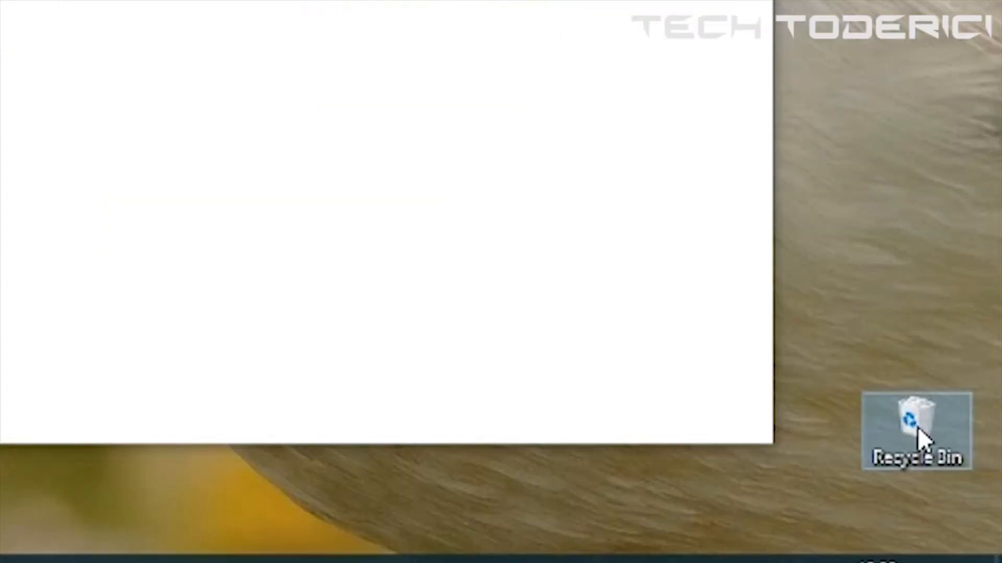
right_click(918, 427)
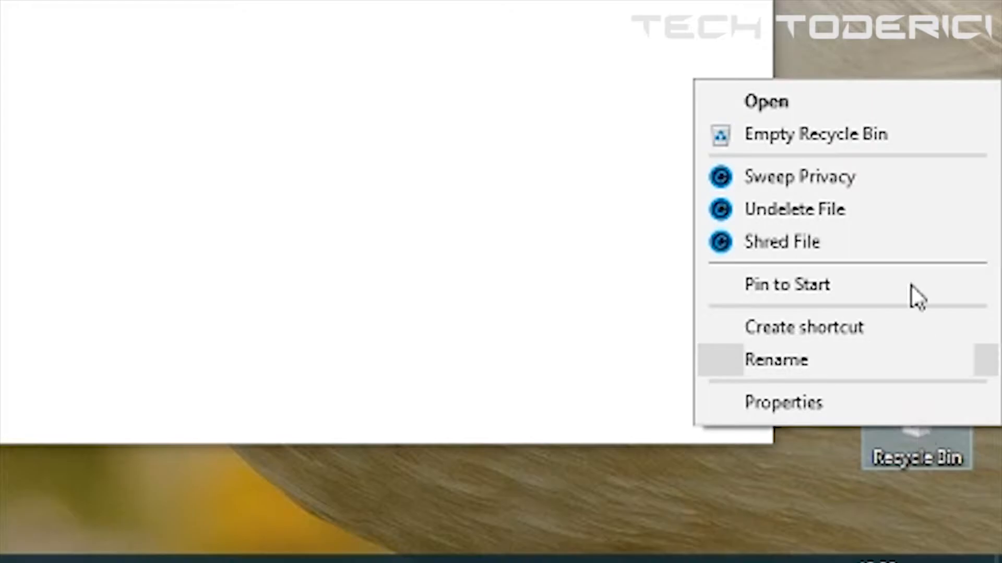
left_click(872, 144)
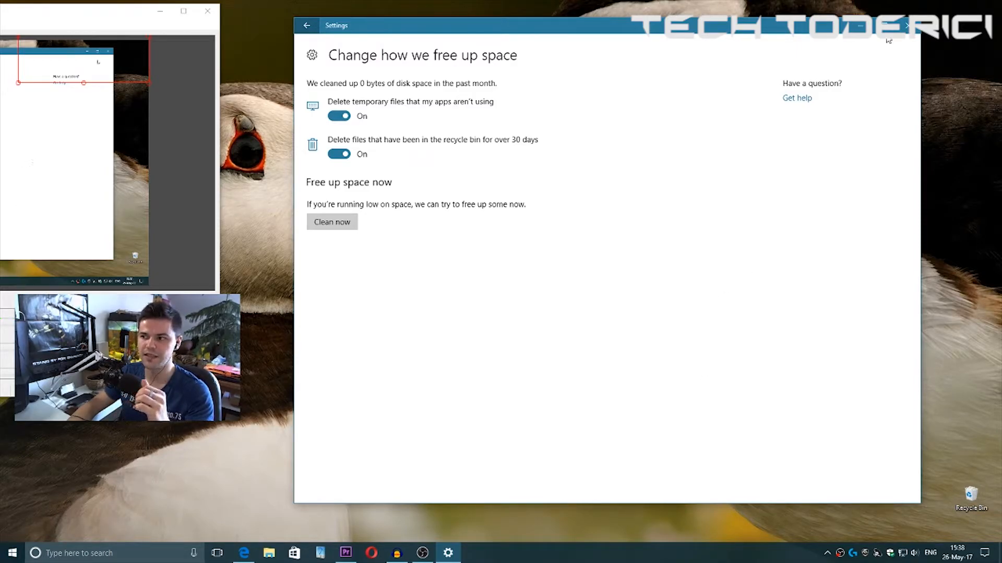
Step: Look at the available actions for the clean shortcut on the desktop and close the Settings window
left_click(906, 25)
right_click(586, 237)
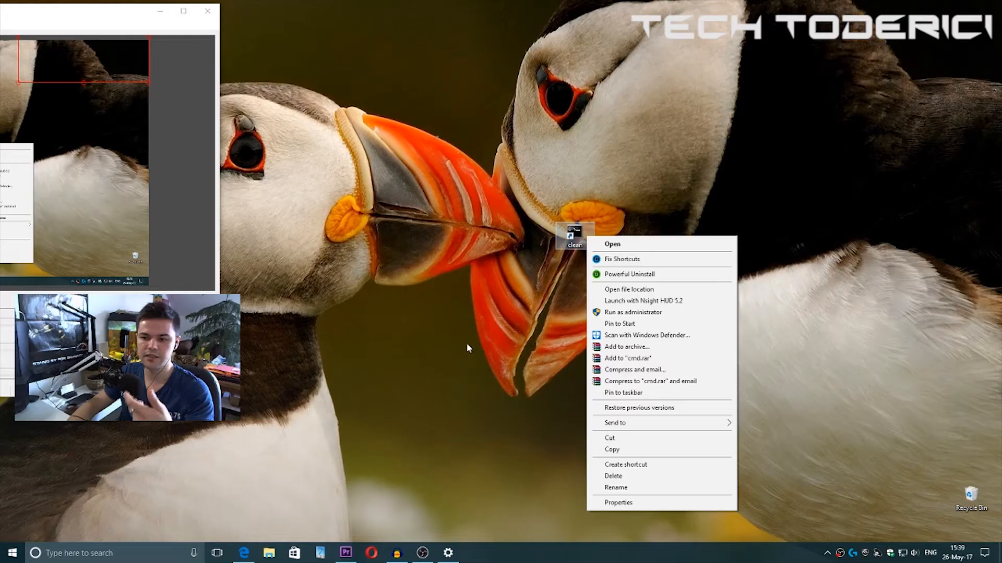
left_click(560, 58)
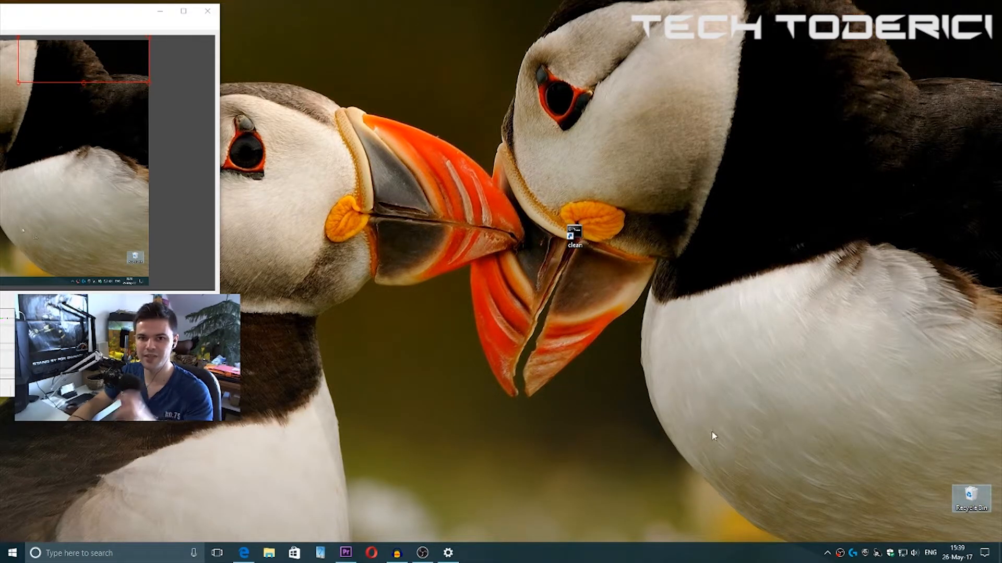
left_click(448, 553)
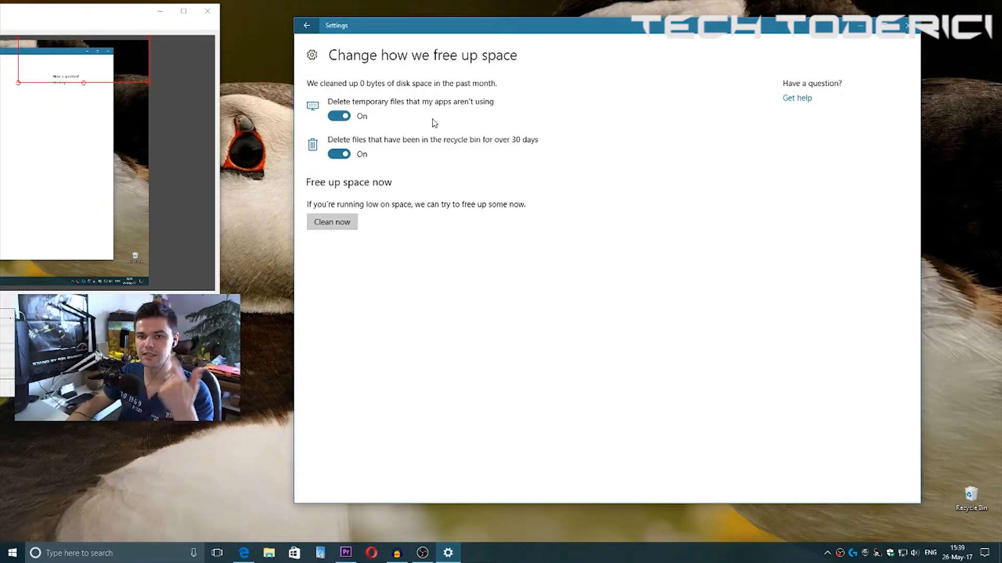
left_click(906, 25)
Step: Move the clean shortcut slightly lower on the desktop and deselect it
left_click_drag(578, 230, 579, 274)
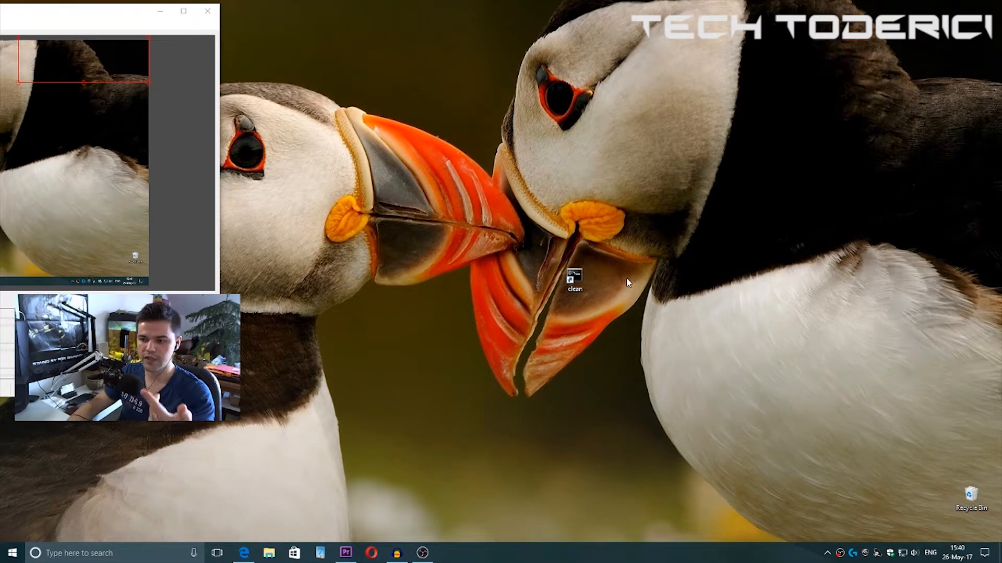
left_click(576, 281)
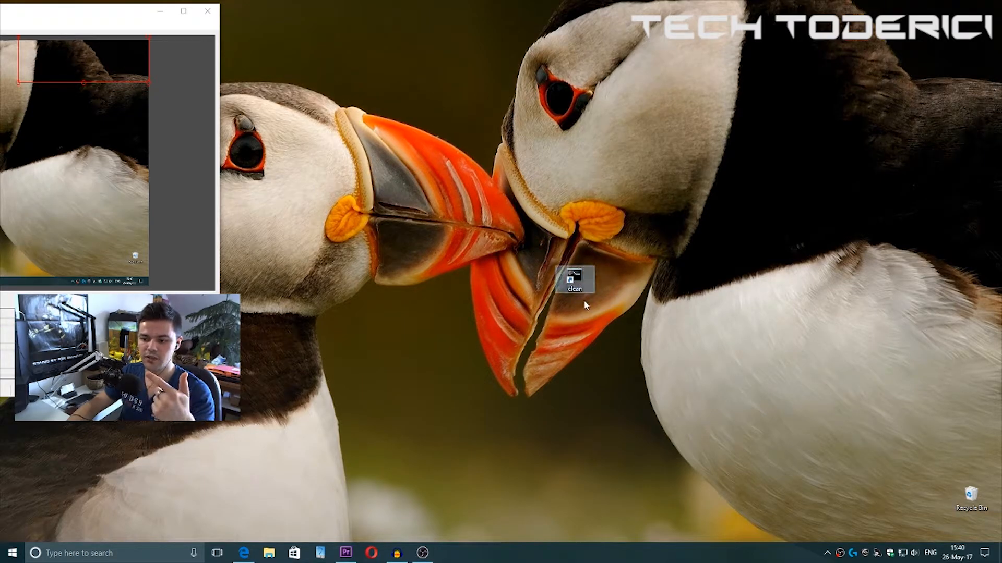
left_click(520, 455)
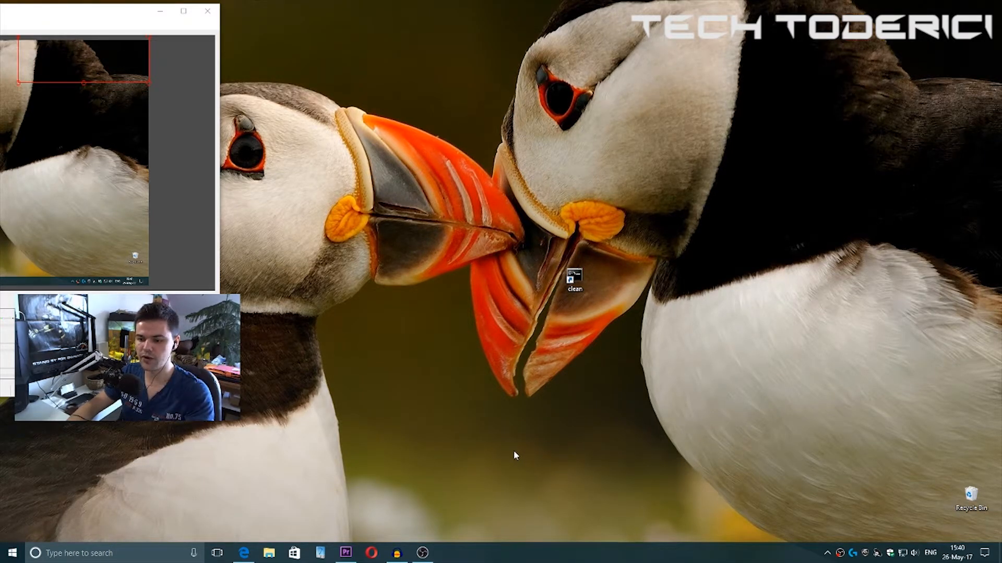
Step: Create a desktop shortcut with the location %SystemRoot%\System32\Cmd.exe /c Cleanmgr /sageset:65535 & Cleanmgr /sagerun:65535
right_click(513, 455)
mouse_move(598, 411)
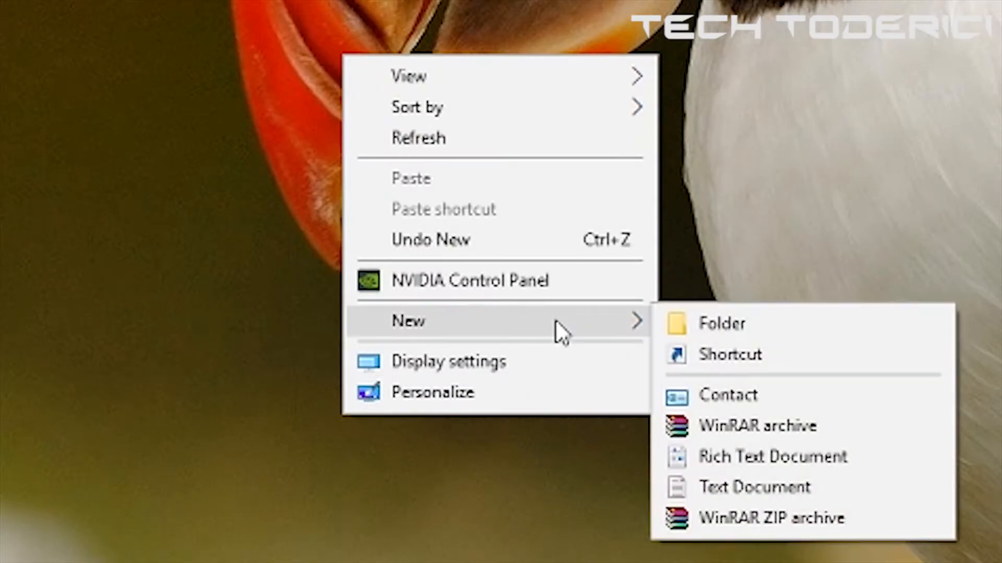
left_click(718, 352)
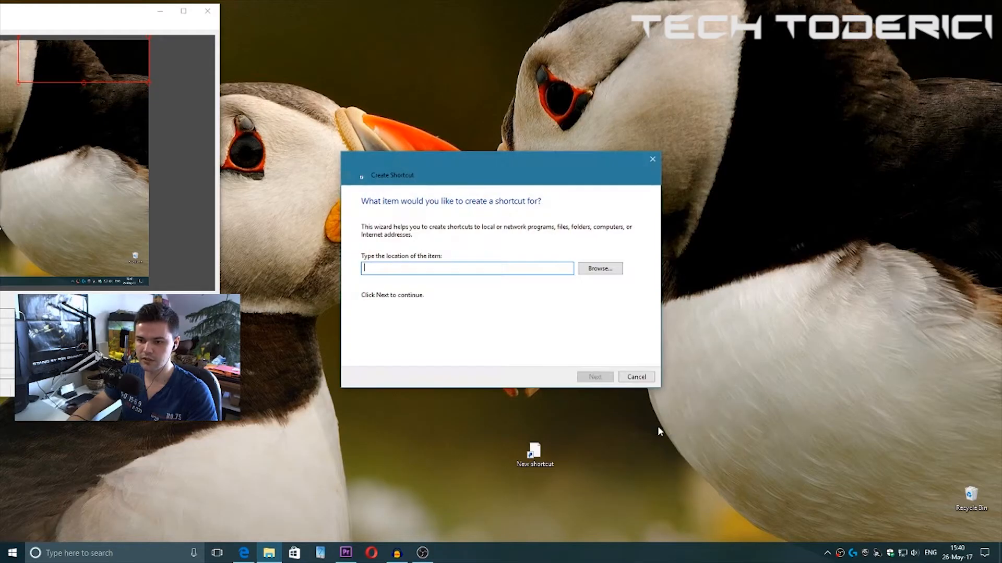
right_click(460, 270)
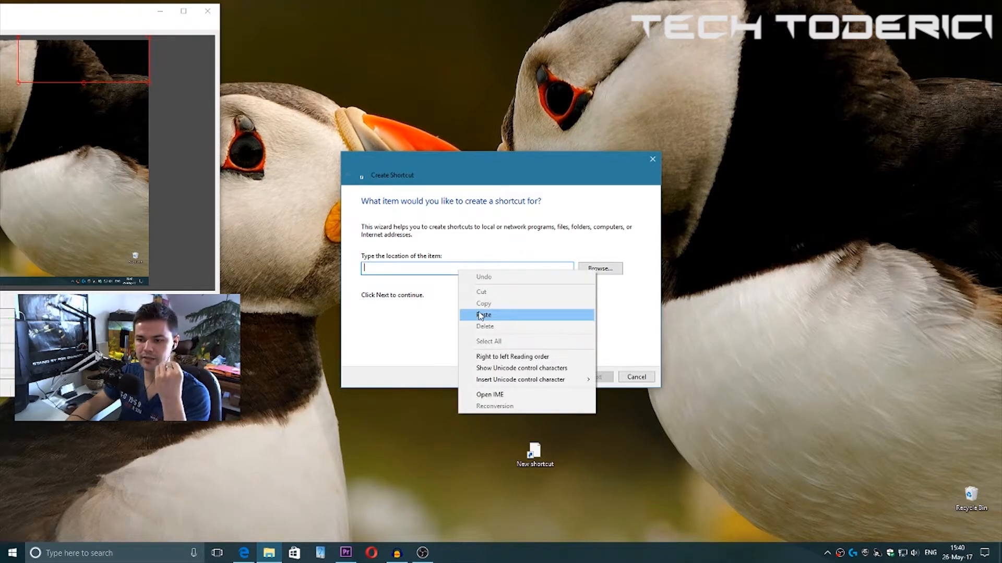
left_click(472, 314)
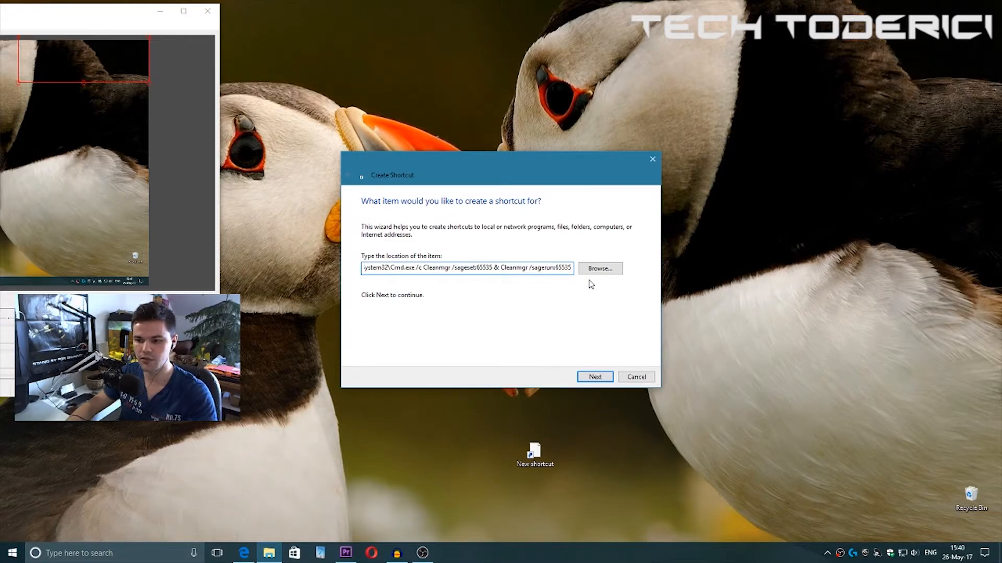
key("Left")
key("Left")
key("Left")
key("Left")
key("Left")
key("Left")
key("Left")
key("Left")
key("Left")
key("Left")
key("Left")
key("Left")
key("Left")
key("Left")
key("Left")
key("Left")
key("Left")
key("Left")
key("Left")
key("Left")
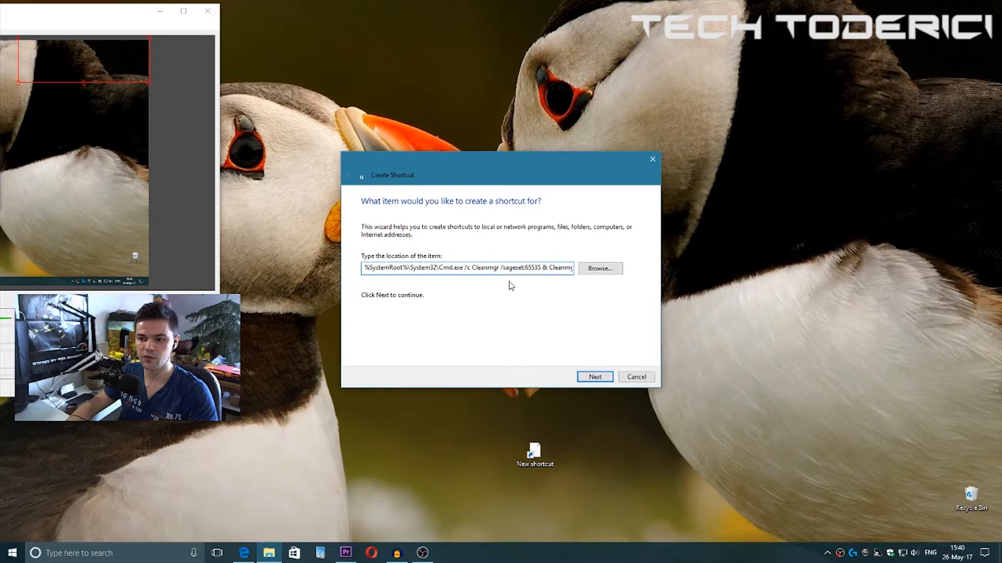
left_click(594, 377)
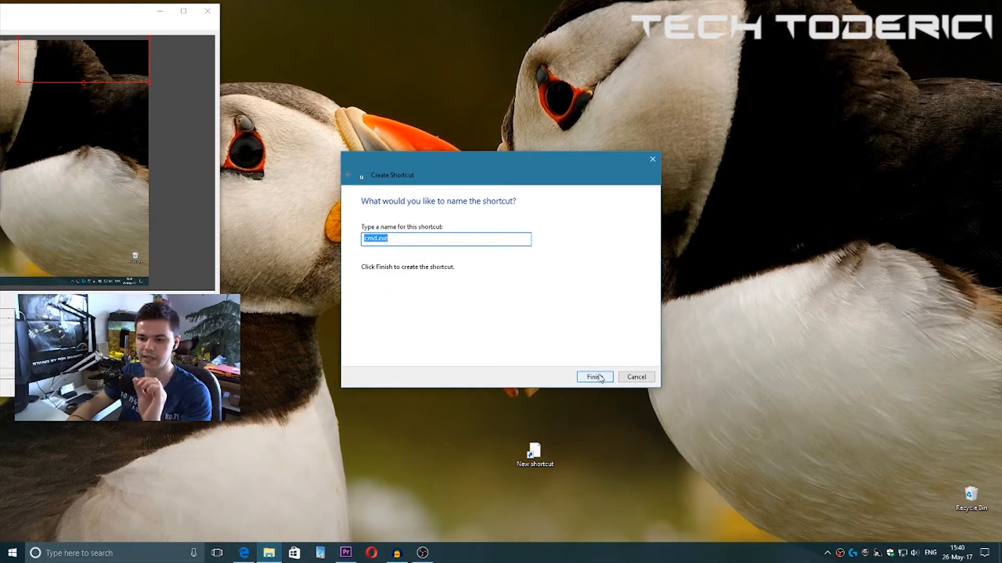
Step: Name the new shortcut "free up space" and finish creating it
type("free up")
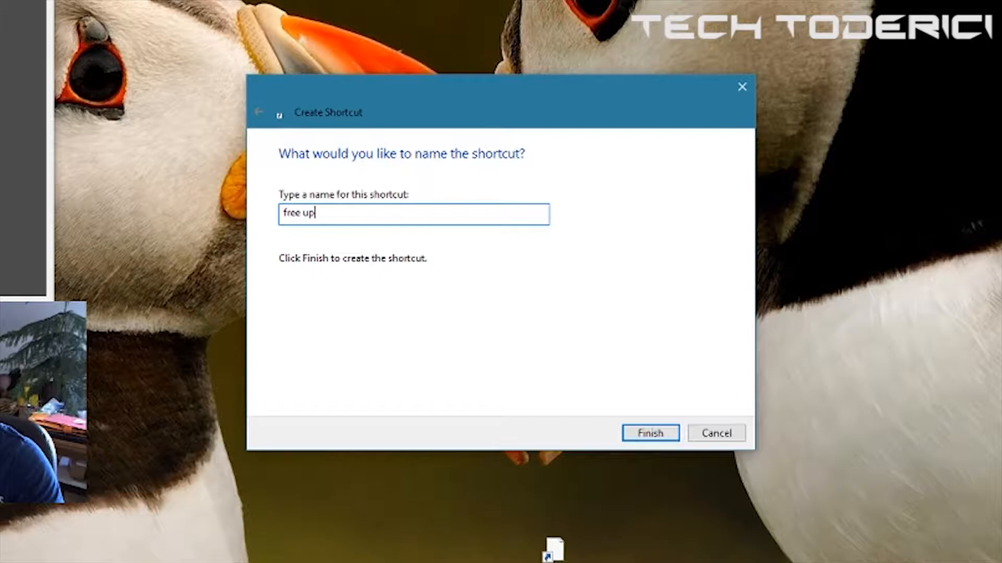
type(" space")
key("Return")
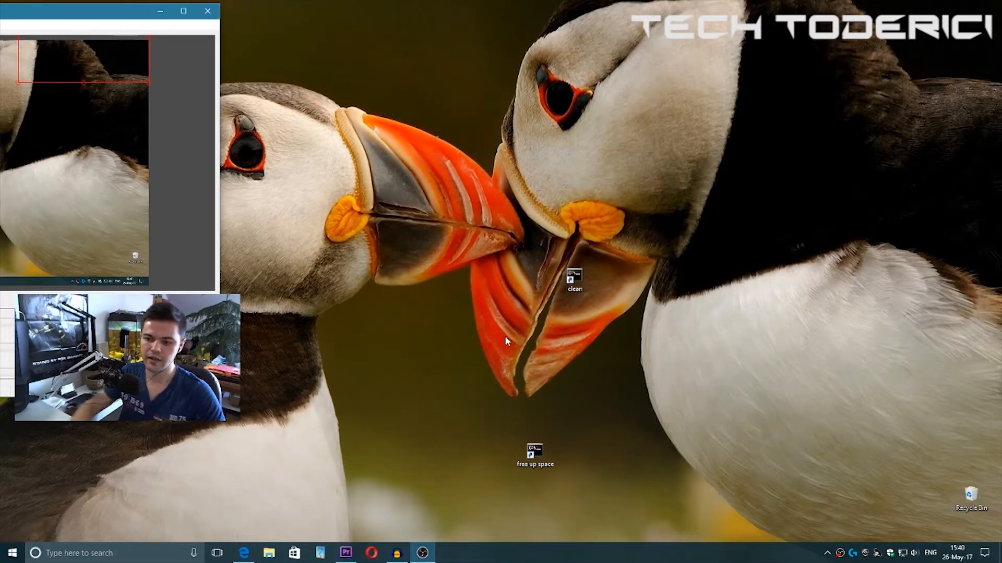
Step: Run the free up space shortcut as administrator and place the Disk Cleanup Settings window over the command window
left_click_drag(534, 453, 539, 407)
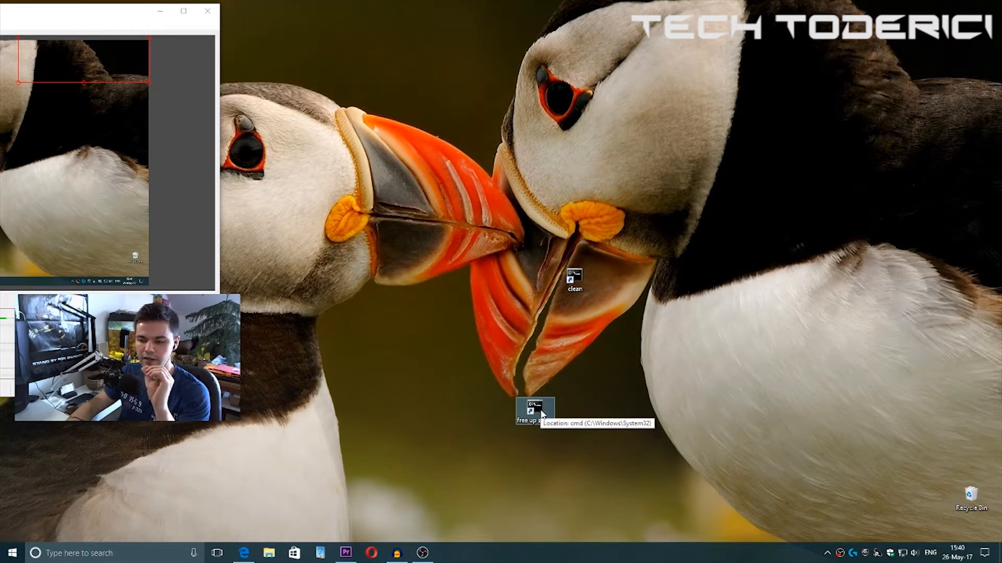
right_click(541, 412)
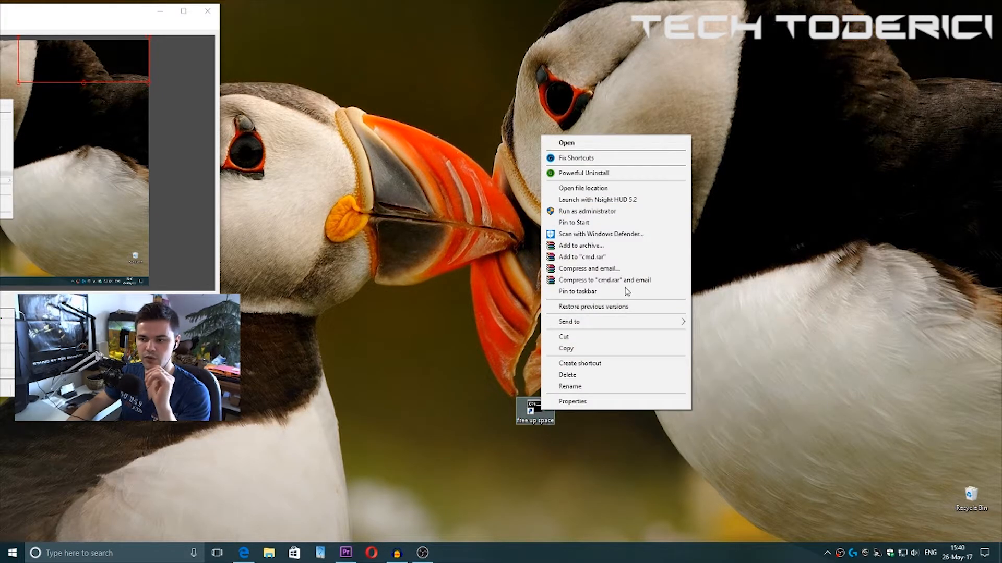
left_click(632, 211)
left_click_drag(656, 35, 630, 42)
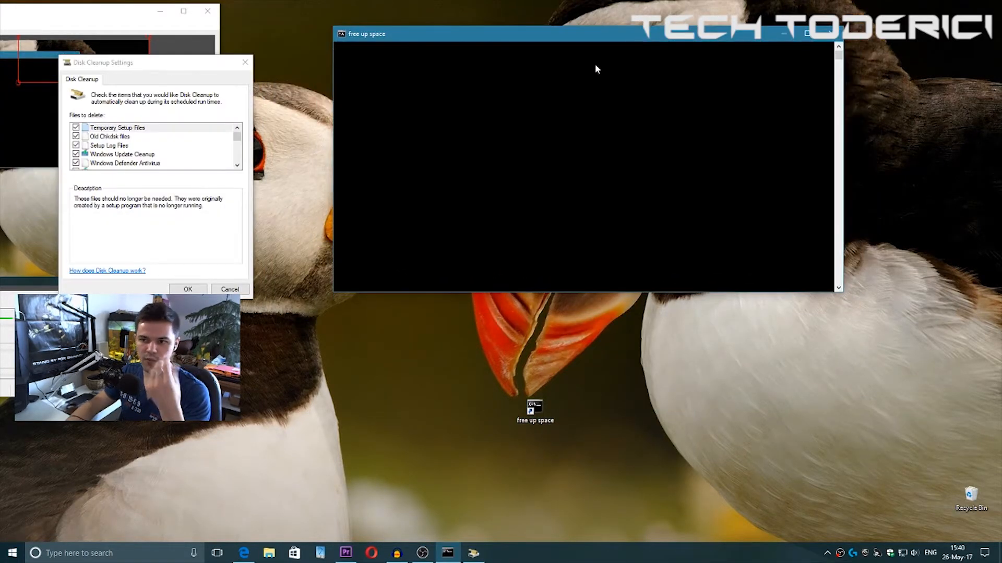
left_click_drag(160, 63, 558, 160)
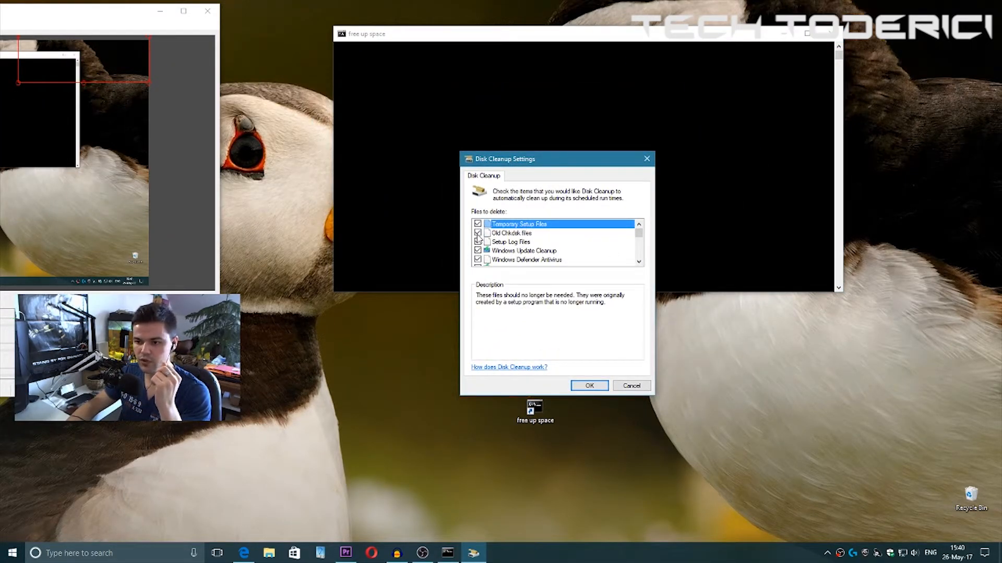
Step: Read the descriptions of Downloaded Program Files and Temporary Internet Files in the list of files to delete
left_click_drag(641, 233, 640, 240)
left_click(529, 242)
left_click(525, 232)
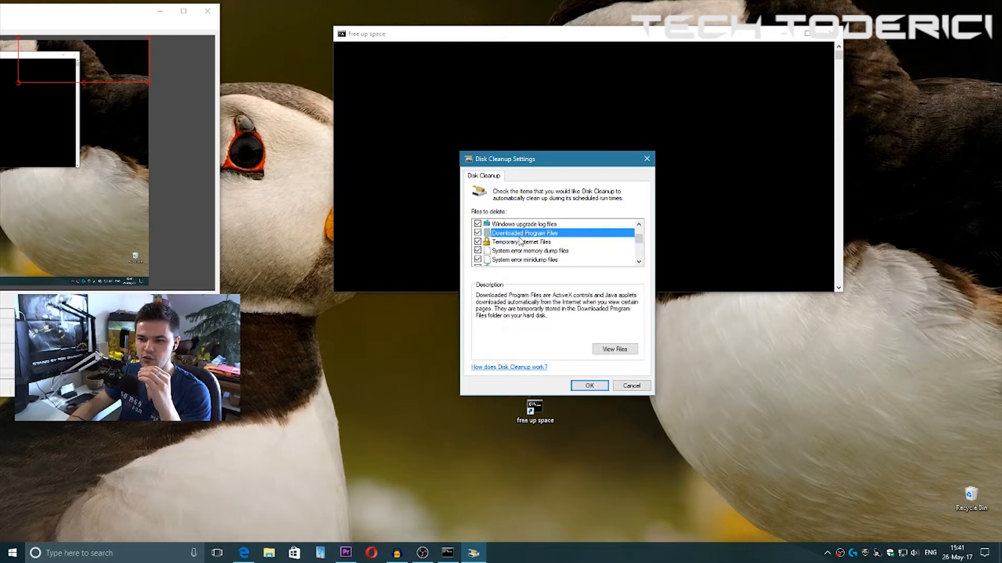
left_click(518, 239)
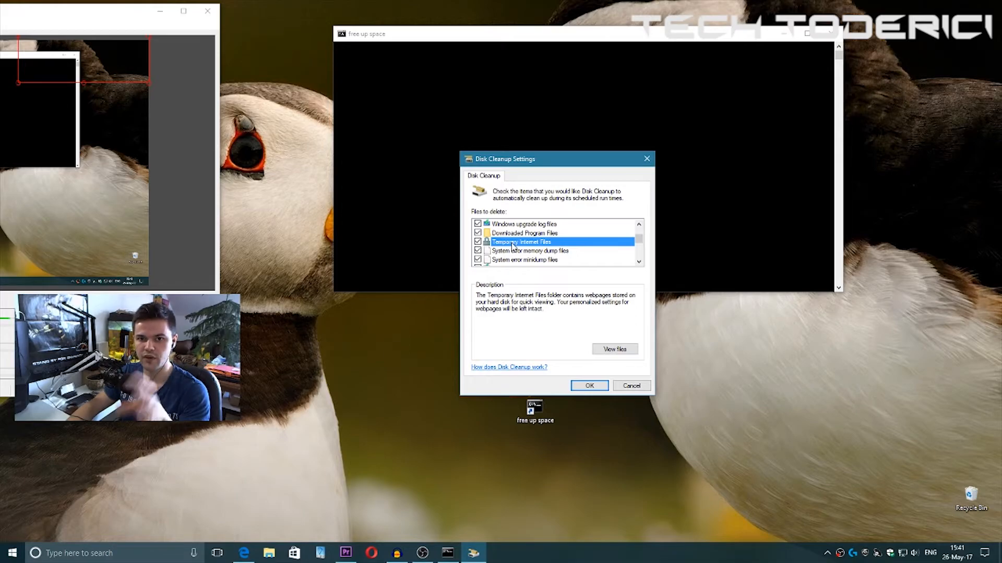
left_click(526, 234)
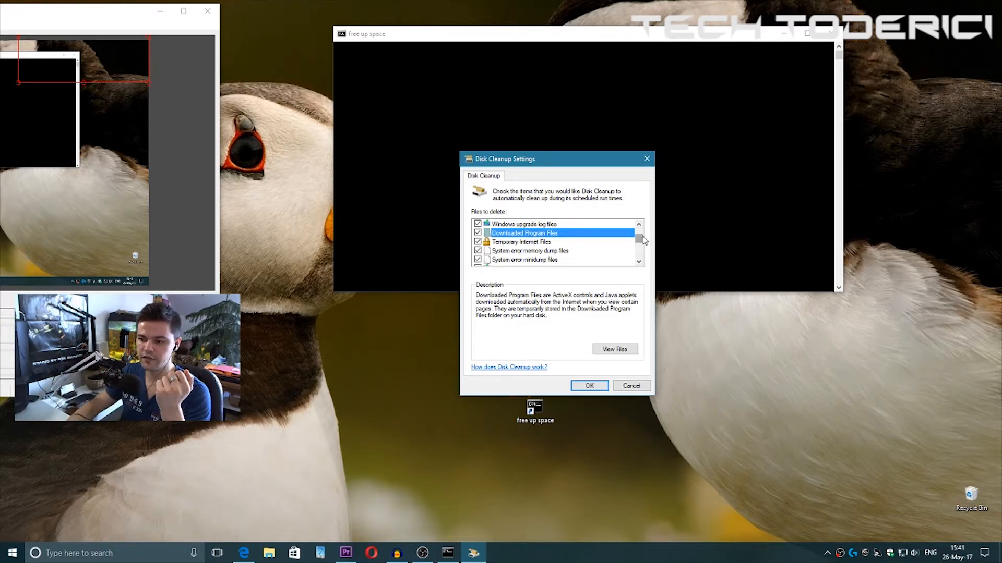
Step: Read the descriptions of Files discarded by Windows upgrade, Previous Windows installation(s), Recycle Bin, Update package Backup Files and Temporary Windows installation files
left_click_drag(641, 239, 643, 244)
left_click(555, 235)
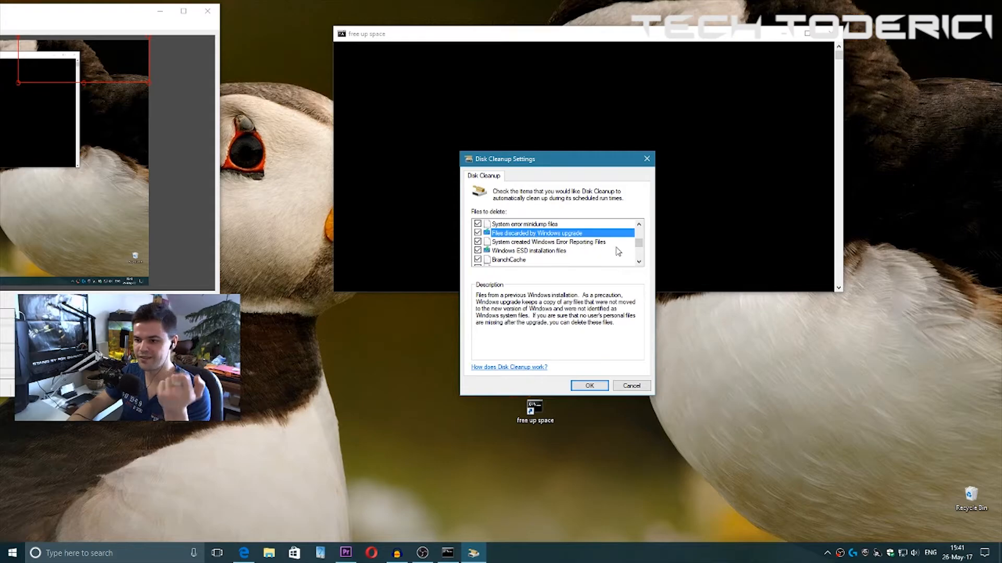
left_click_drag(640, 242, 639, 244)
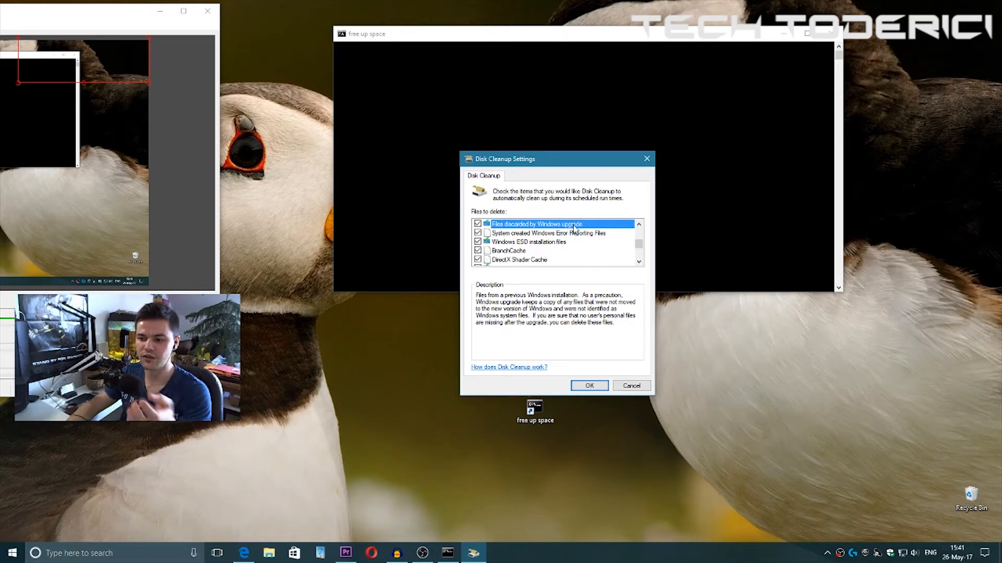
left_click_drag(639, 243, 639, 250)
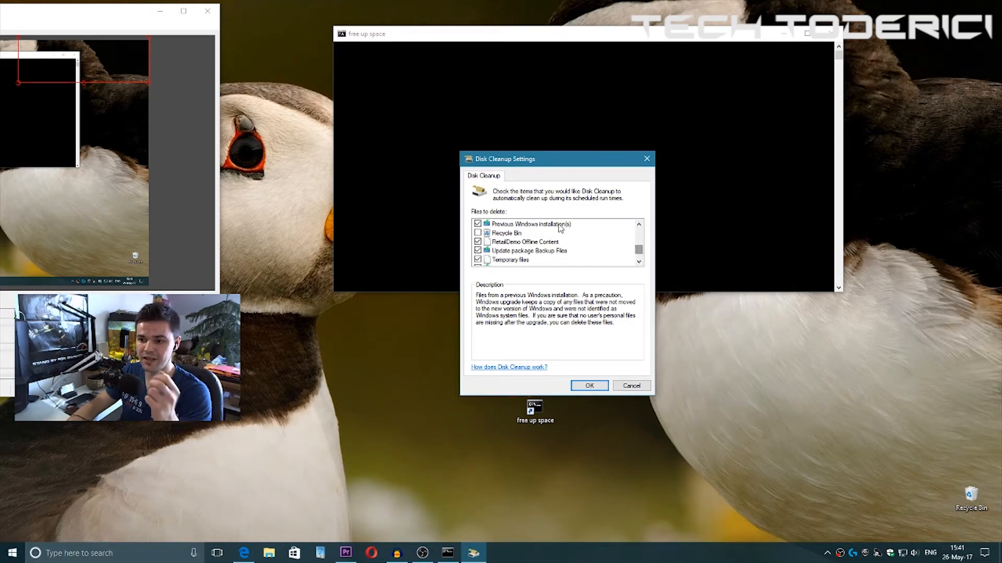
left_click(553, 225)
left_click(512, 234)
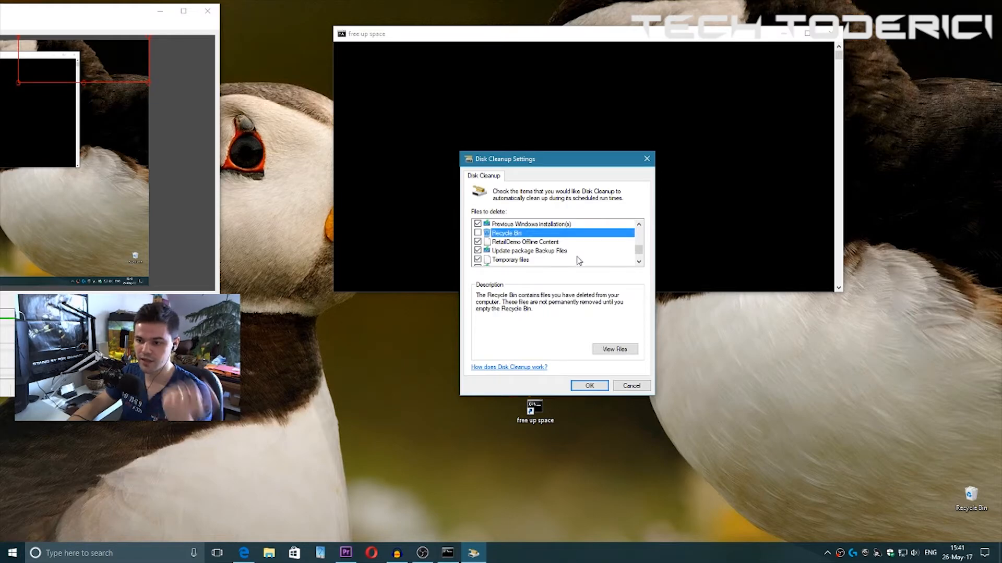
left_click(529, 251)
left_click_drag(640, 250, 642, 252)
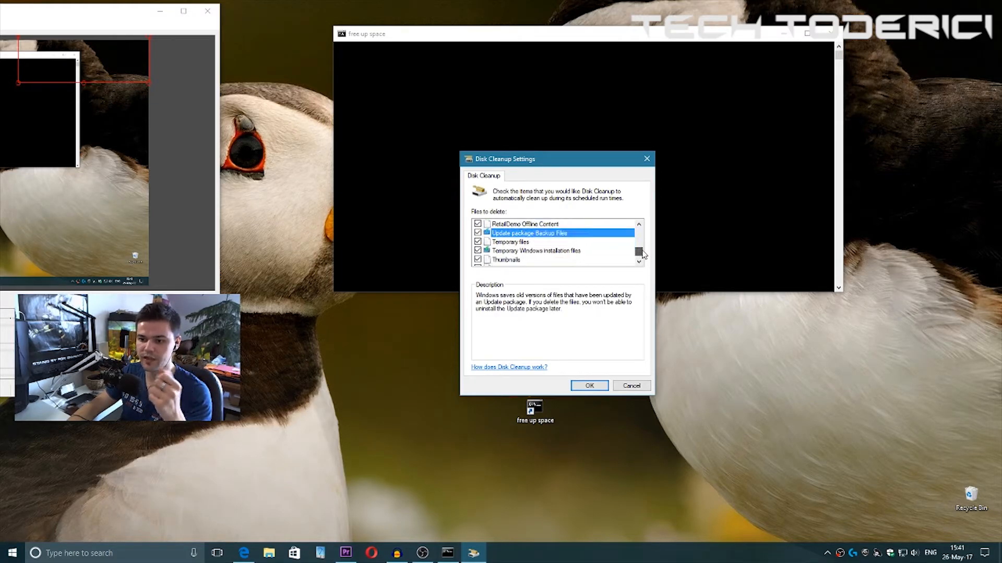
left_click(553, 252)
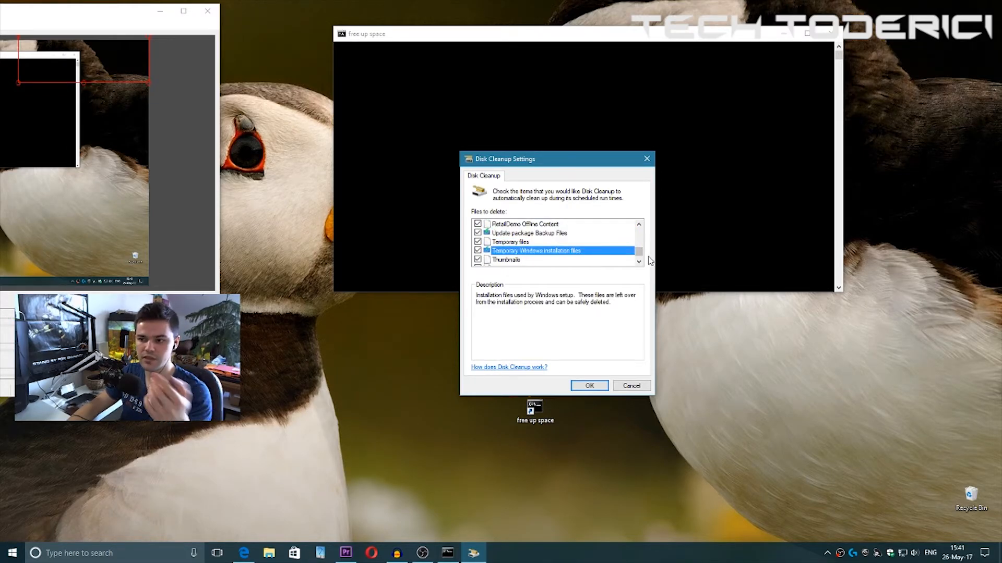
Step: Read the descriptions of System error memory dump files and System error minidump files in the list of files to delete
left_click_drag(641, 255, 642, 240)
left_click(556, 242)
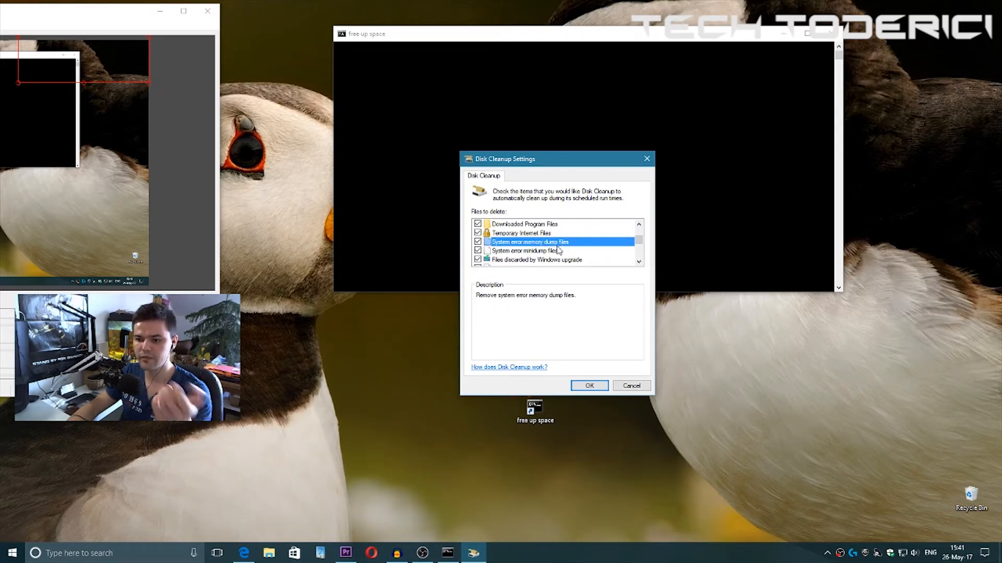
left_click(522, 253)
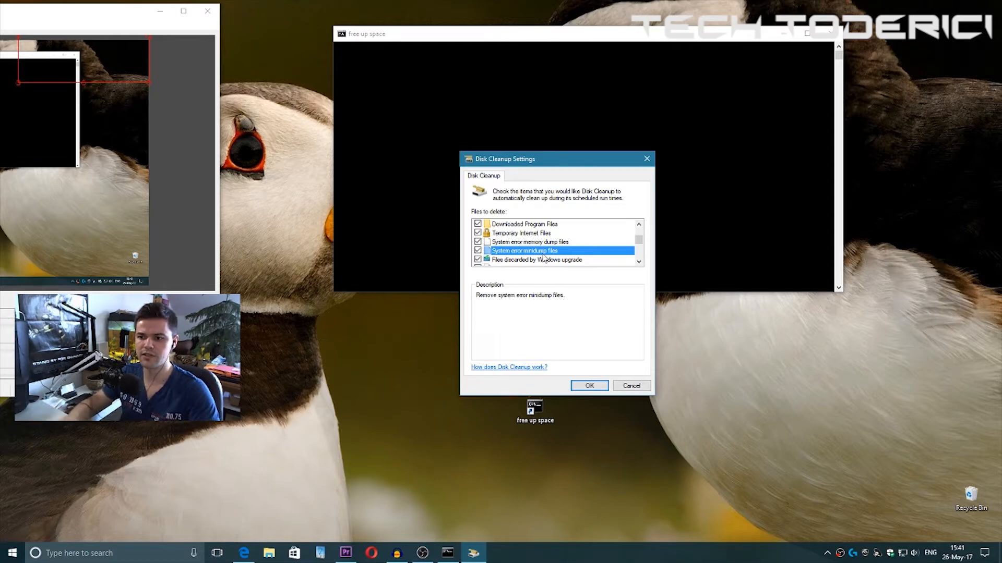
Step: Review the whole list of files to delete, including the Recycle Bin description, and start the cleanup with all items kept selected
scroll(545, 259, "down", 3)
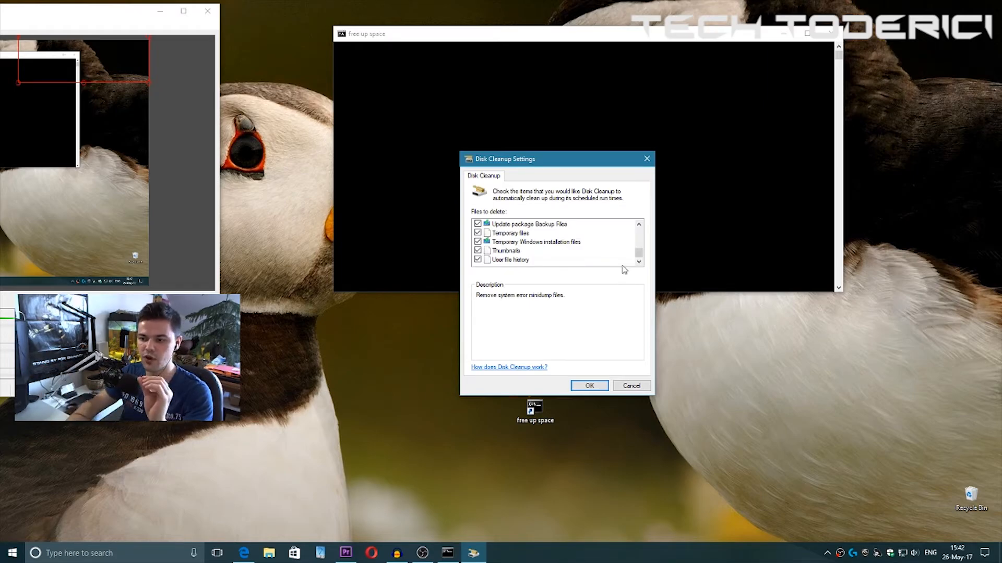
left_click_drag(638, 254, 647, 232)
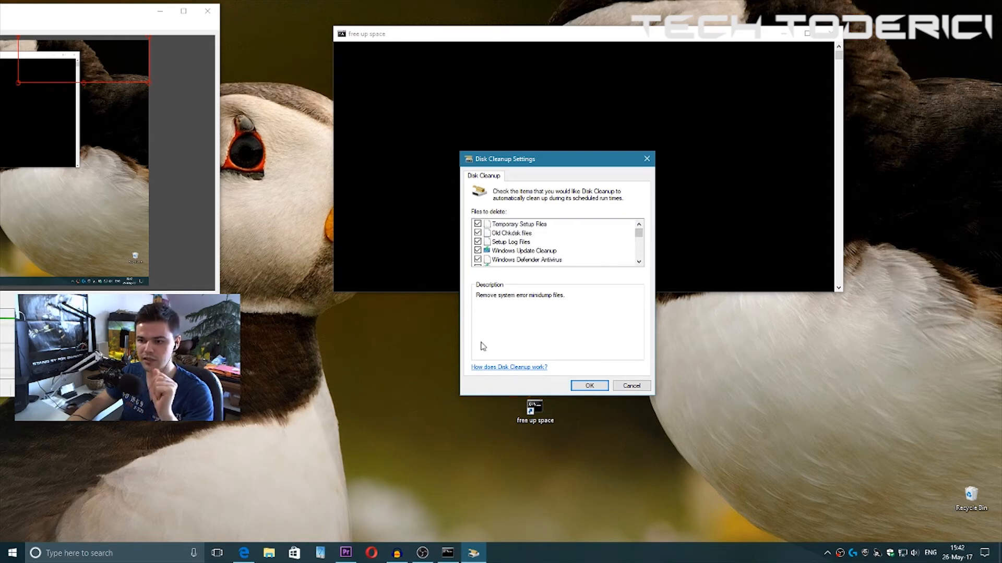
left_click_drag(638, 232, 637, 264)
left_click(508, 252)
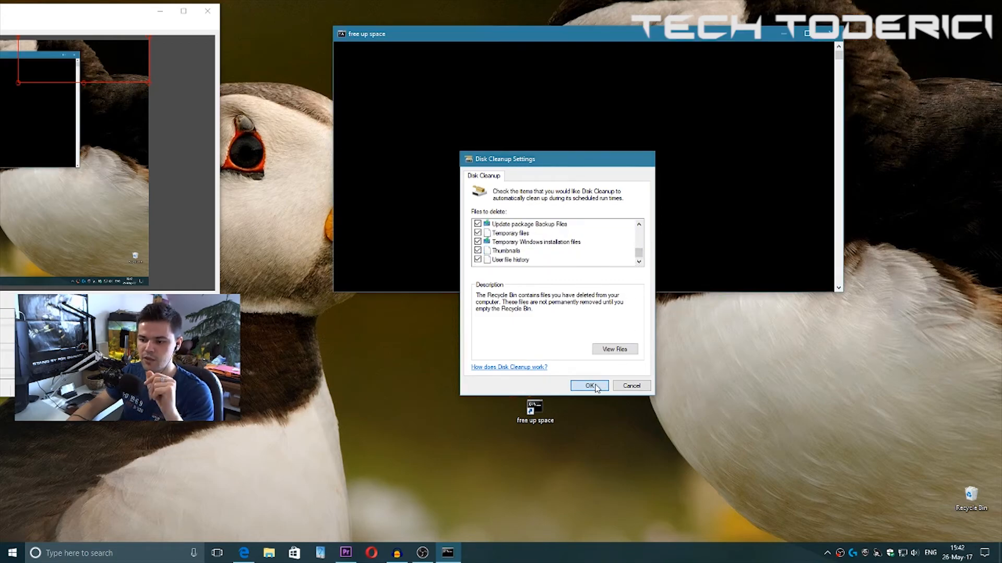
left_click(589, 386)
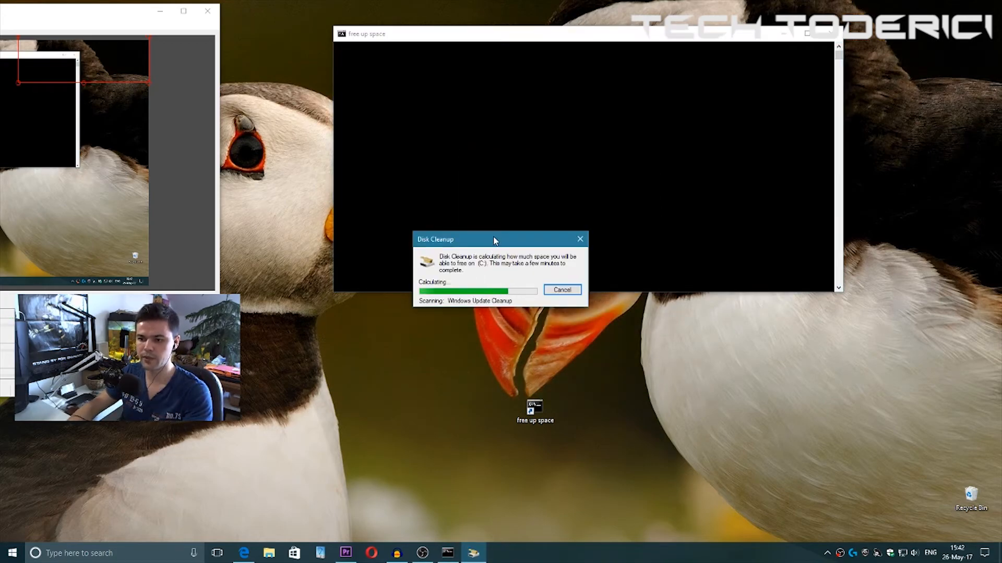